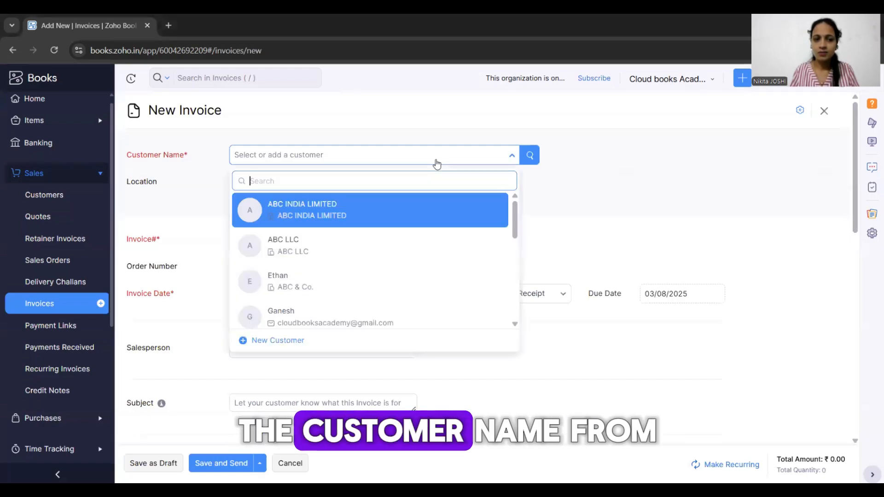
Select the existing customer from the Customer Name list for the new invoice.
left_click_drag(515, 215, 510, 264)
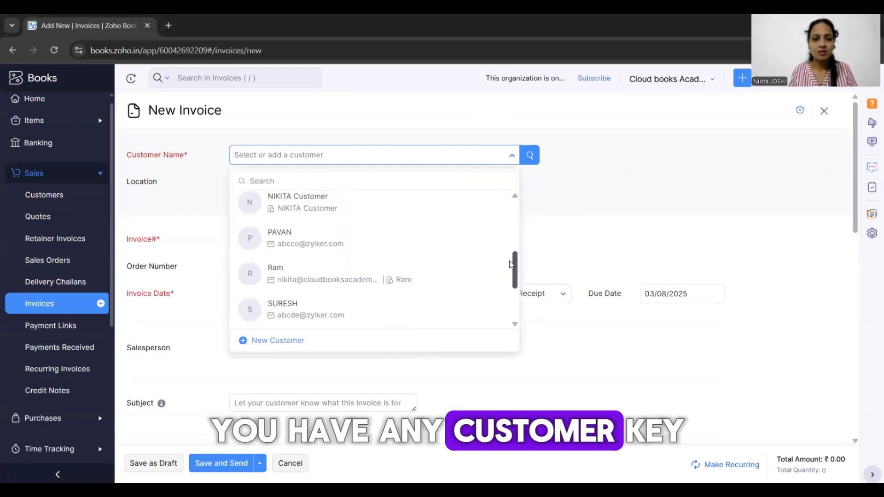
left_click(340, 286)
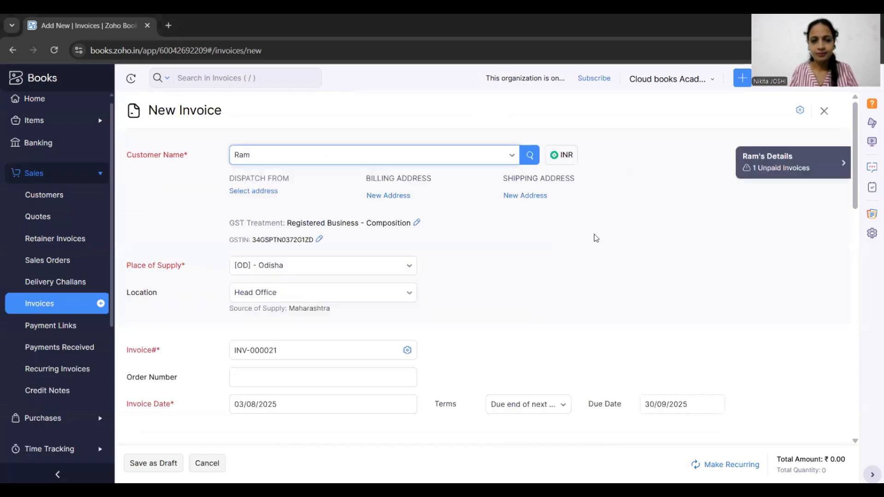
Review the invoice's Location options, leaving Head Office selected.
scroll(614, 234, "down", 1)
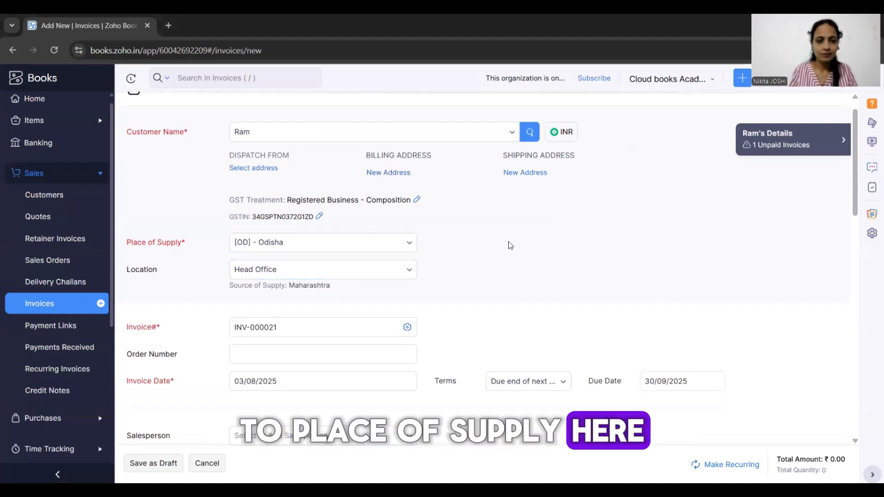
scroll(510, 246, "down", 1)
scroll(510, 245, "down", 1)
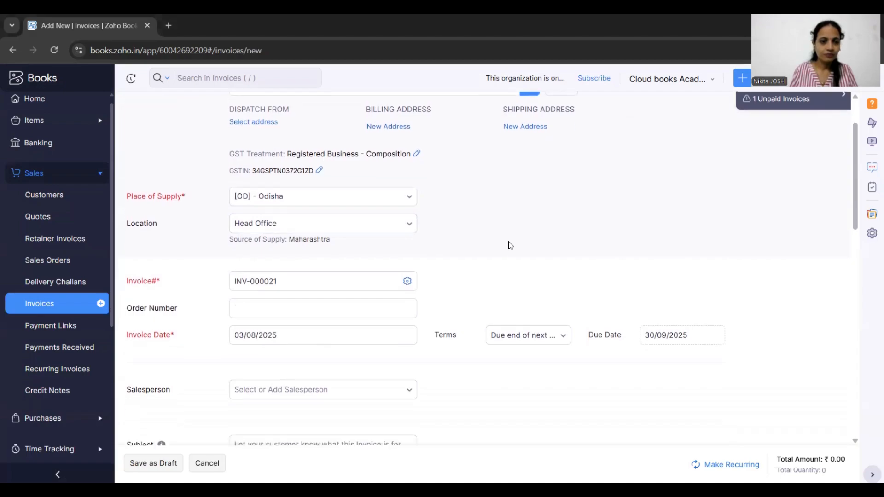
scroll(510, 246, "down", 3)
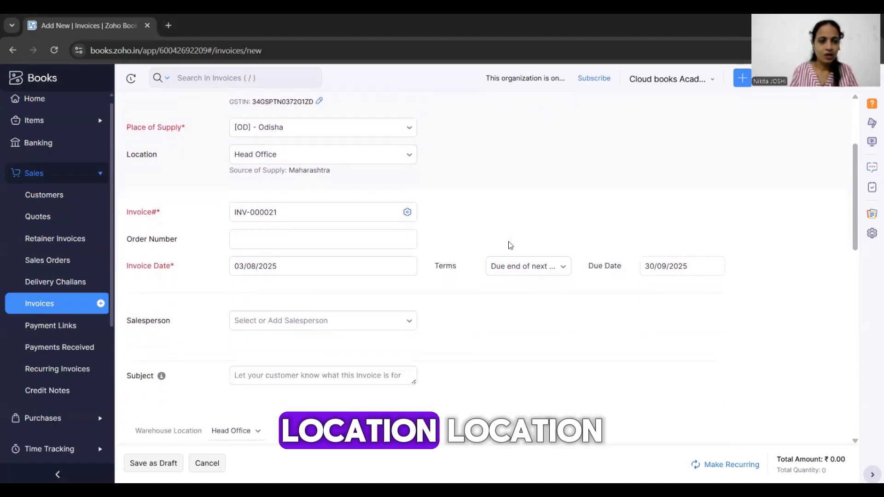
left_click(370, 165)
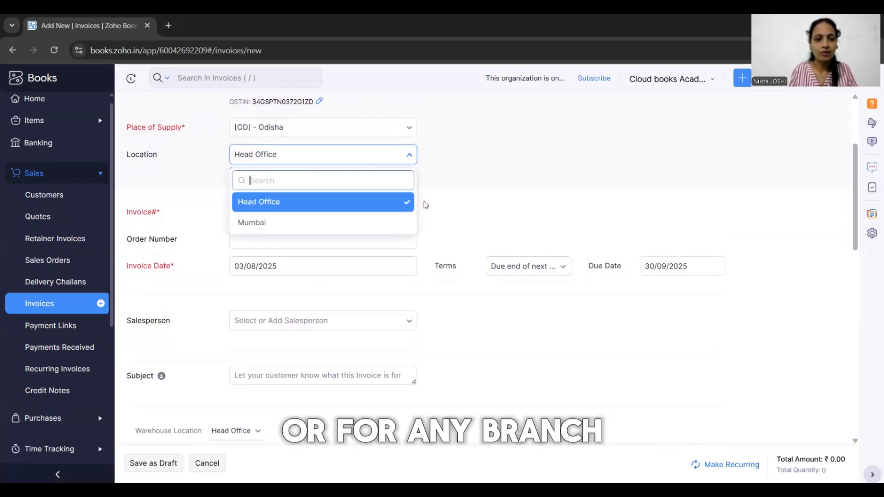
left_click(503, 197)
Open the invoice number preferences and close them without changes.
scroll(503, 197, "down", 2)
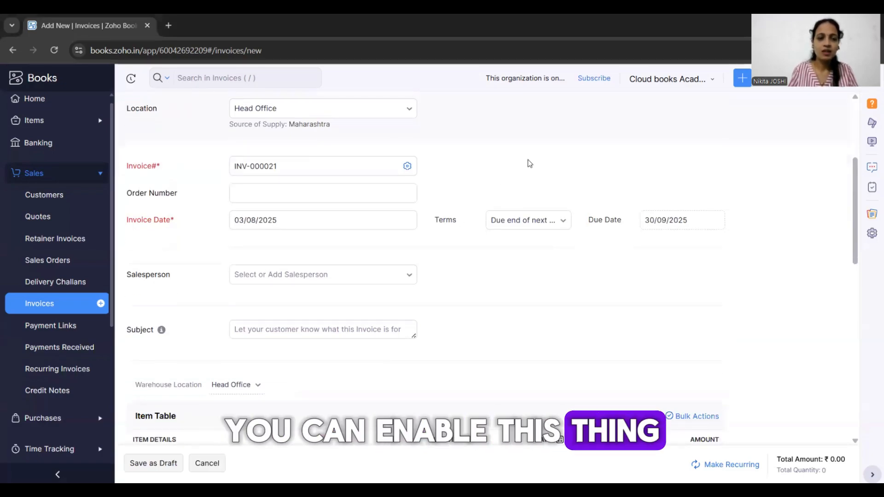
scroll(529, 163, "down", 2)
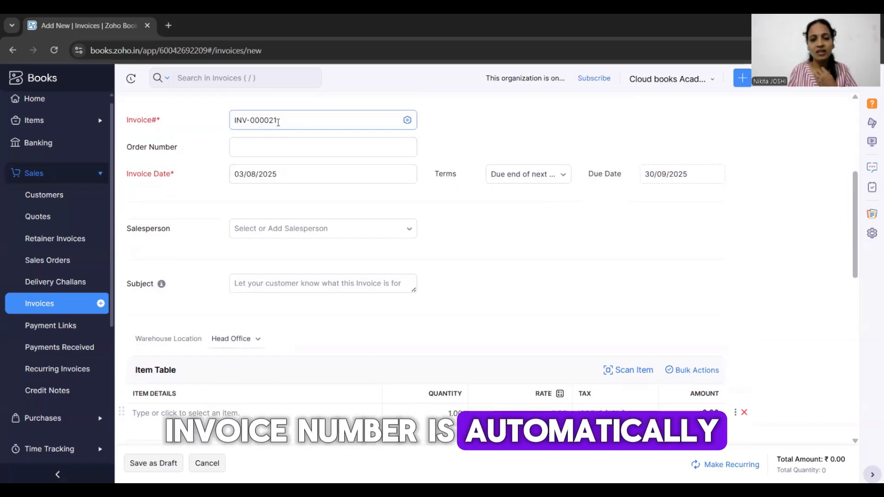
left_click(407, 119)
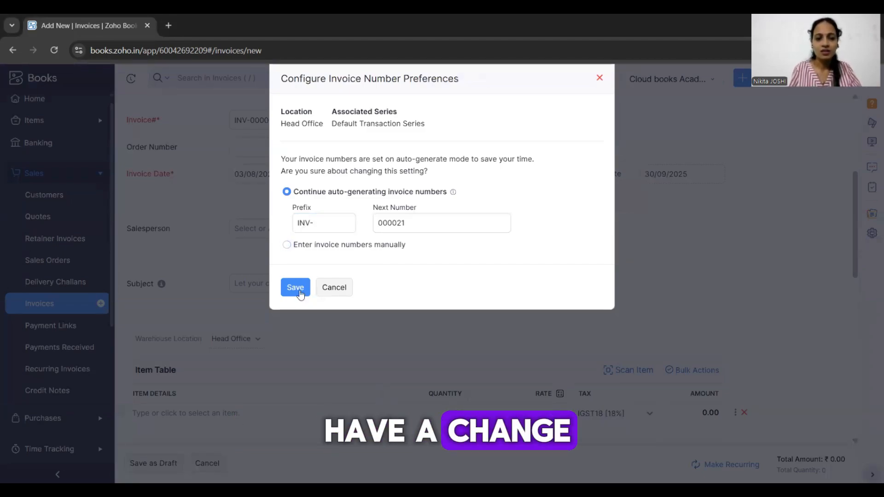
left_click(335, 287)
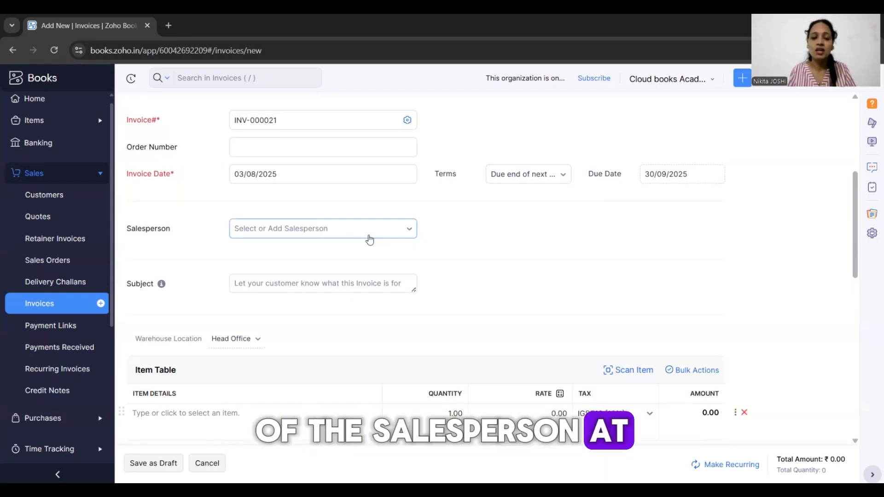
Add the AMC item to the first row of the item table.
scroll(500, 231, "down", 2)
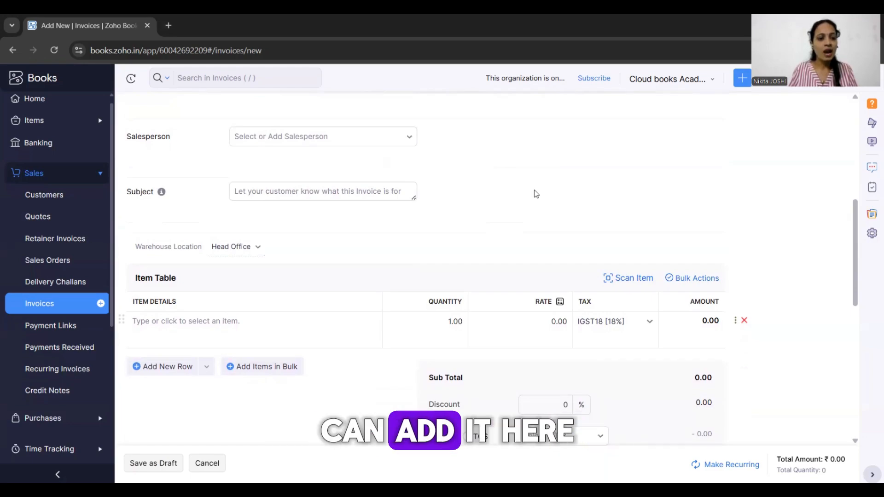
scroll(535, 193, "down", 1)
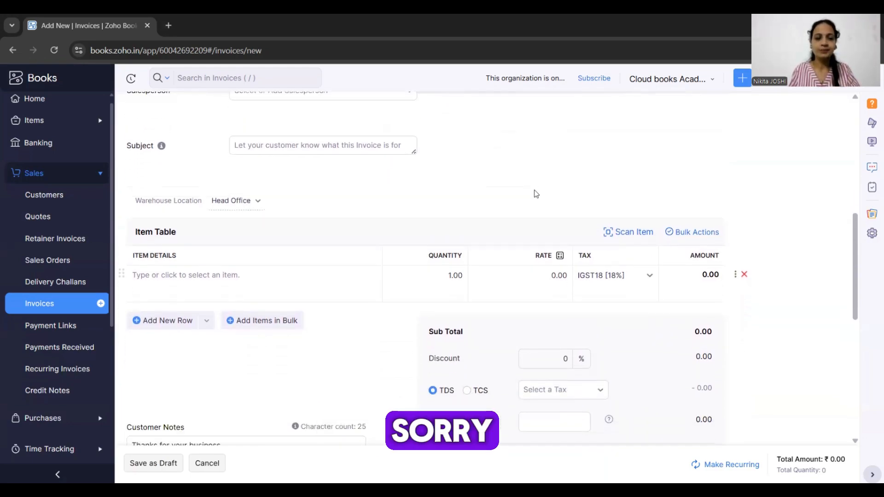
left_click(232, 272)
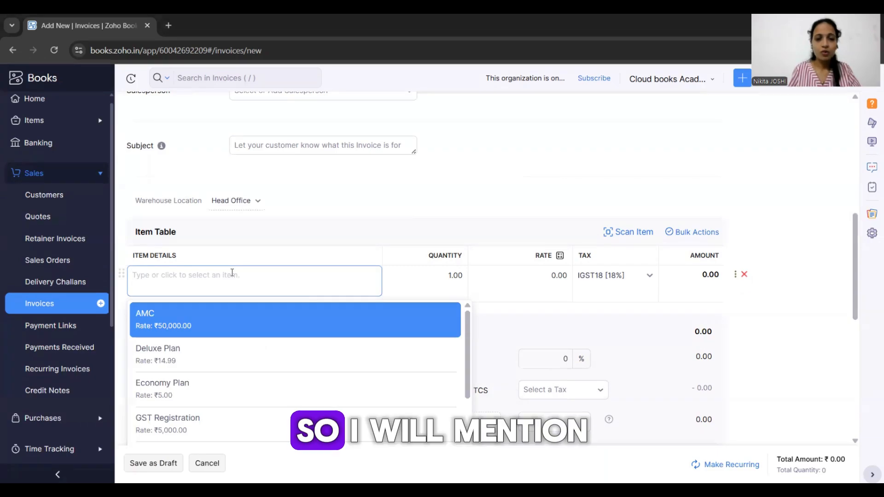
key("Return")
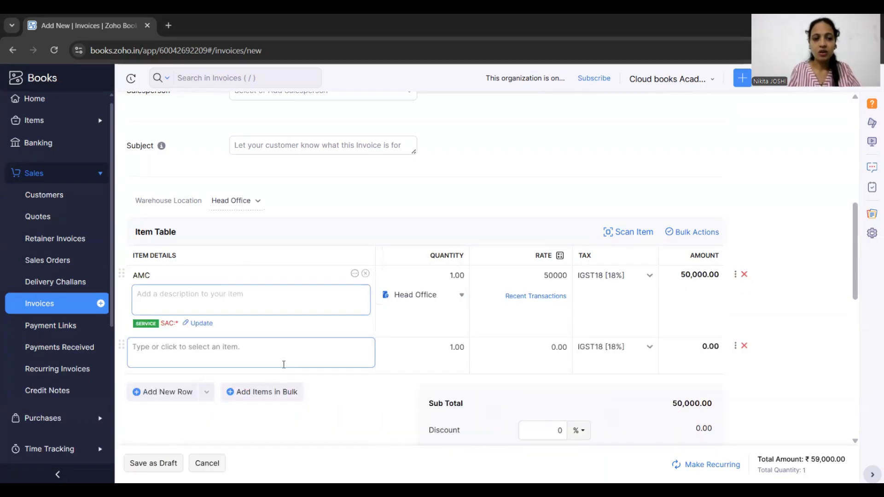
Set the AMC item's SAC code to 123456.
left_click(200, 325)
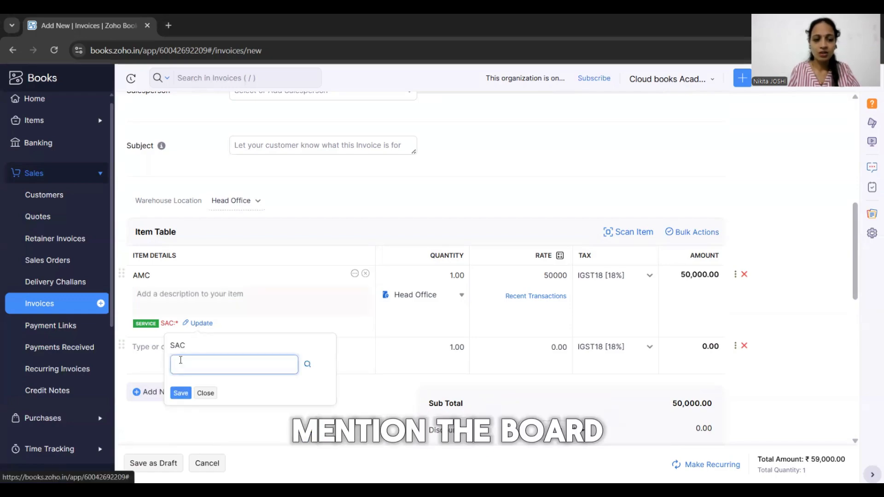
type("123456")
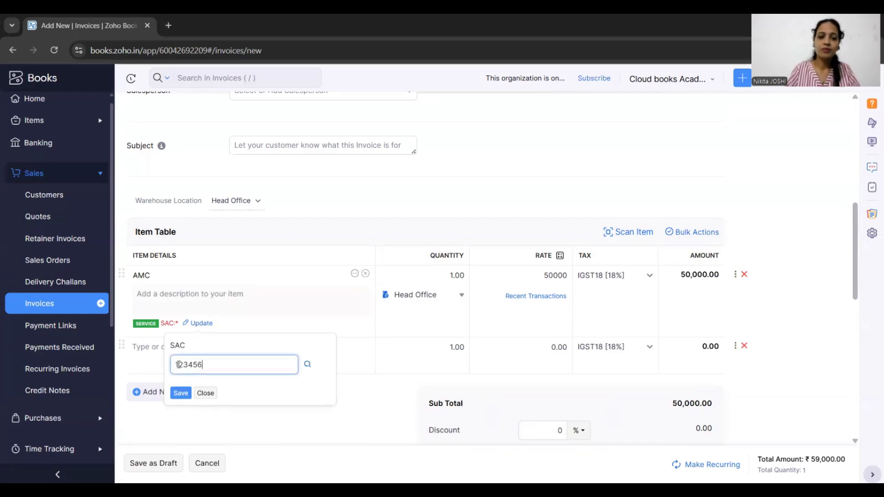
left_click(180, 392)
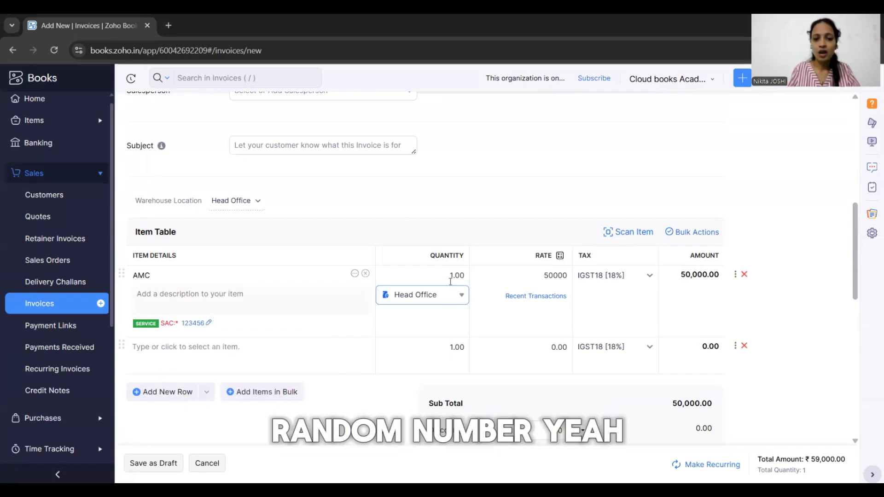
Set the AMC line's quantity to 10.
left_click(450, 279)
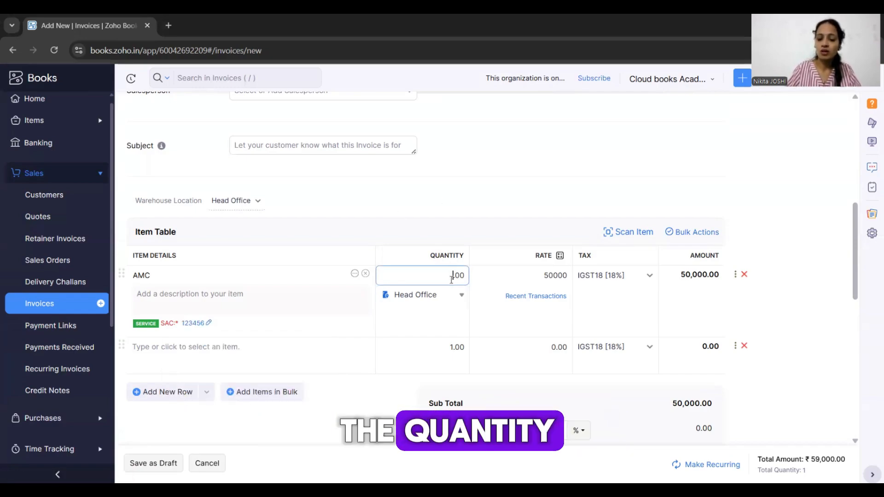
type("0")
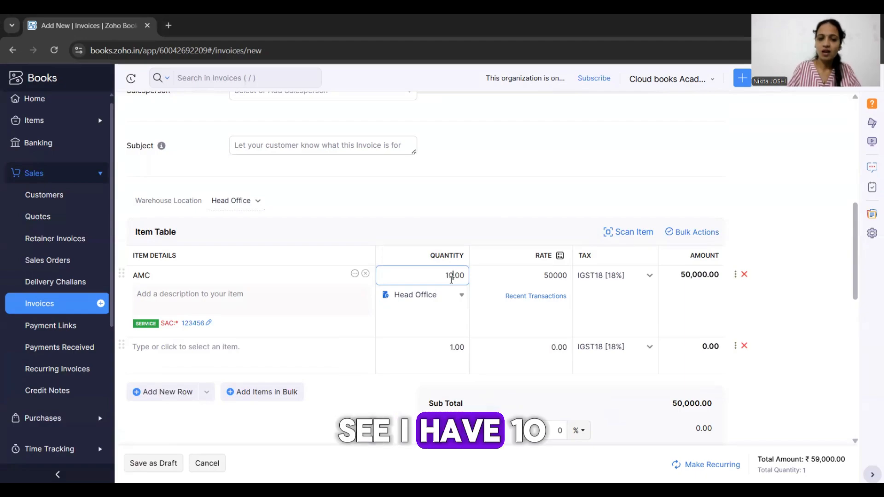
left_click(553, 211)
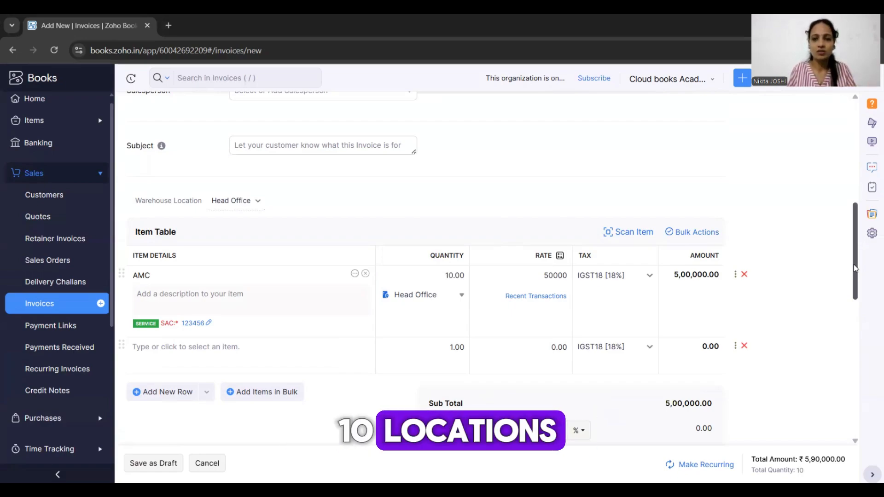
Select IGST18 [18%] as the tax for the AMC line.
mouse_move(854, 275)
left_mouse_down()
mouse_move(853, 294)
mouse_move(856, 271)
left_mouse_up()
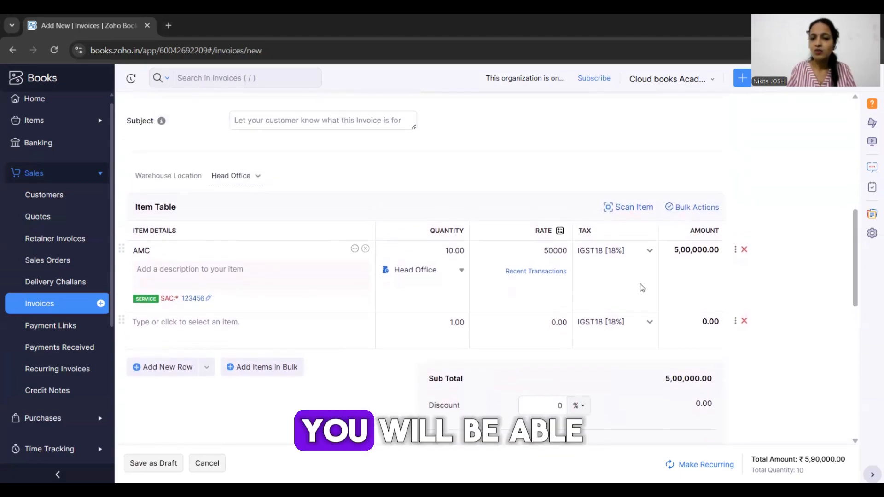
left_click(650, 252)
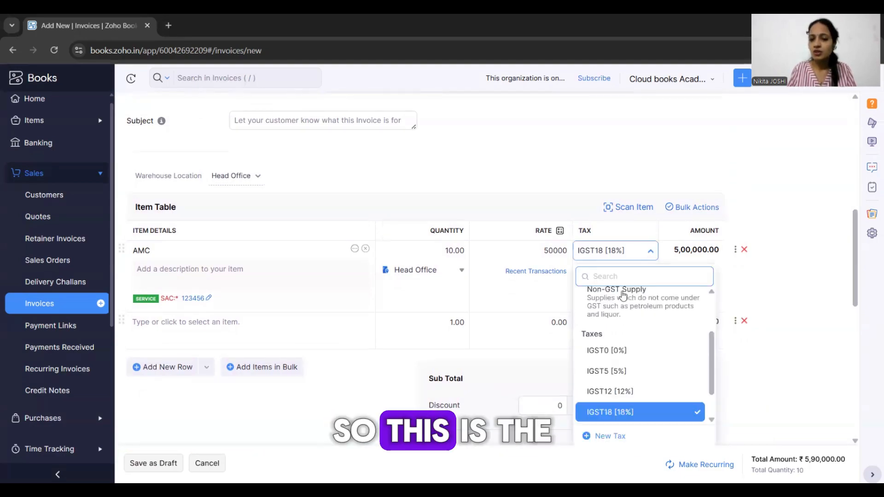
left_click(611, 417)
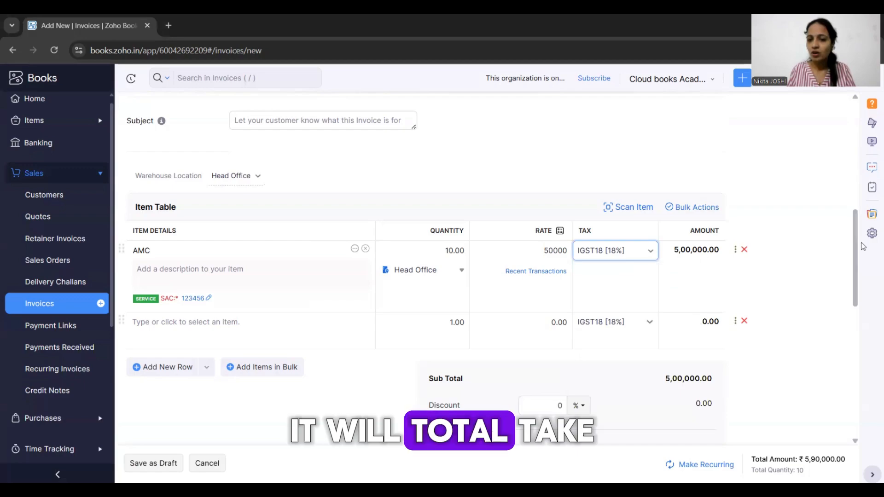
Examine the discount field and its percentage and rupee unit options without applying a discount.
left_click_drag(854, 244, 845, 298)
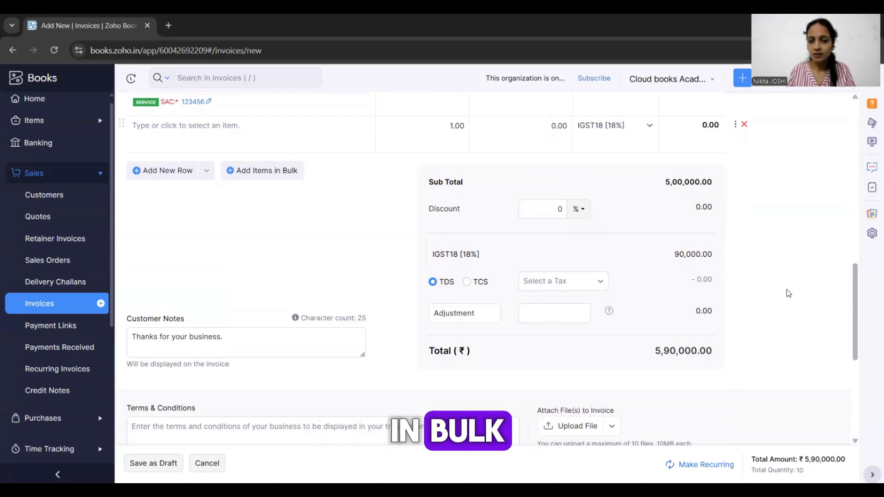
left_click(529, 211)
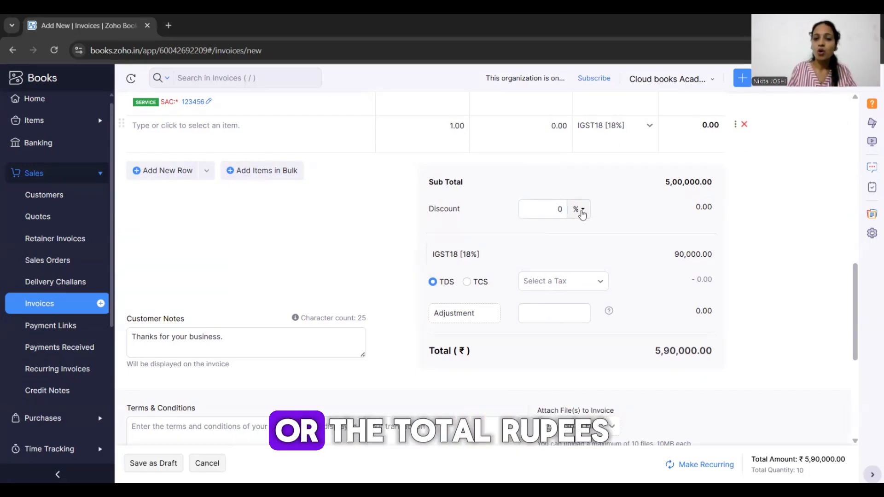
left_click(579, 211)
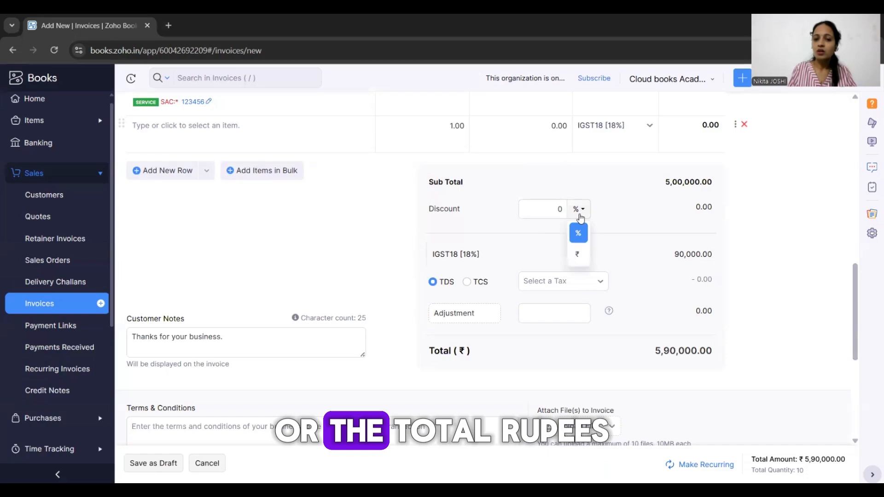
left_click(616, 198)
left_click(532, 210)
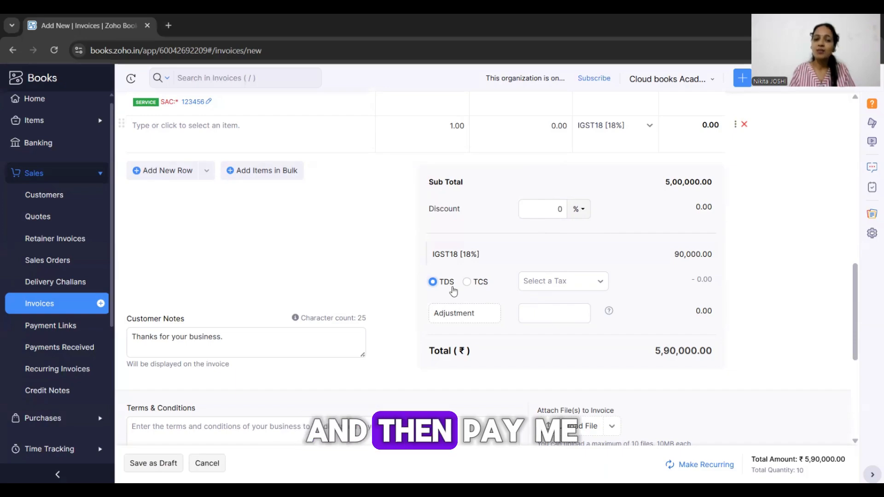
Apply TDS of Commission or Brokerage [2%] to the invoice.
left_click(571, 280)
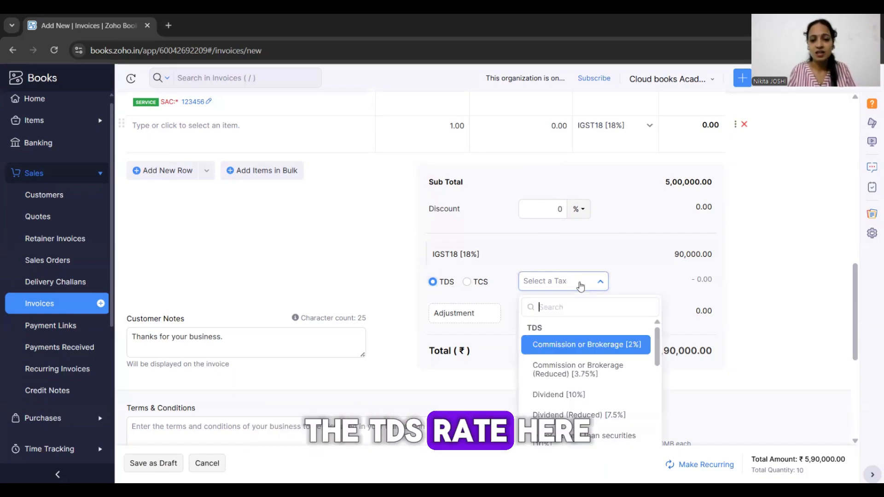
left_click(581, 345)
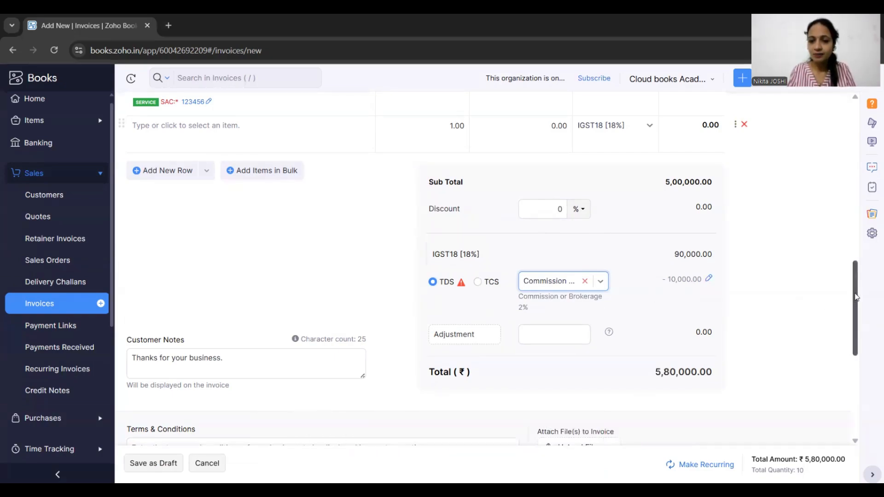
Save the invoice as a draft.
left_click_drag(855, 313, 853, 354)
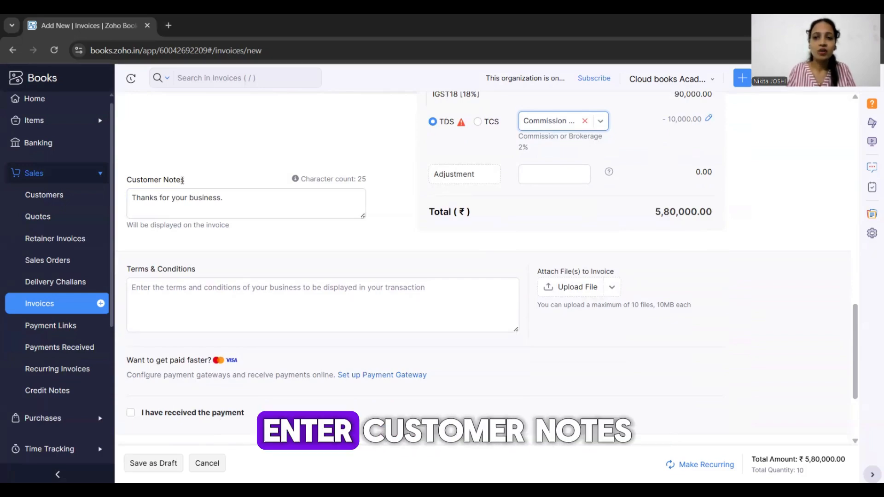
left_click(186, 300)
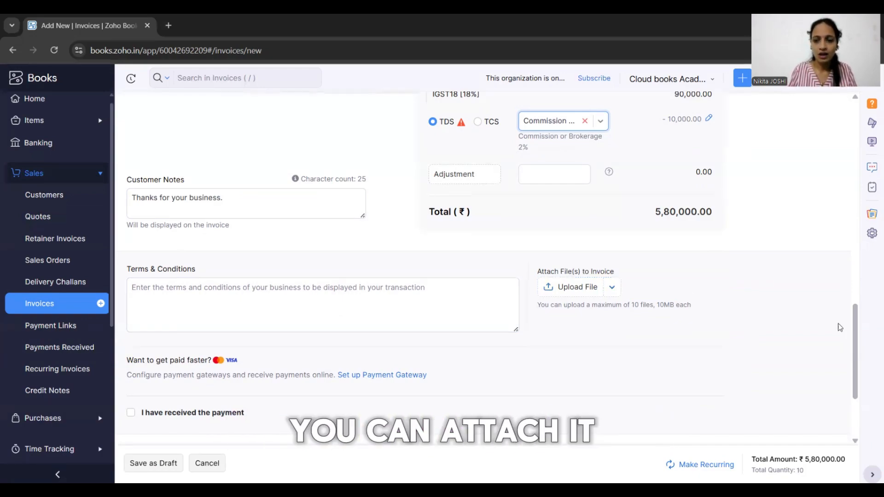
scroll(853, 322, "down", 3)
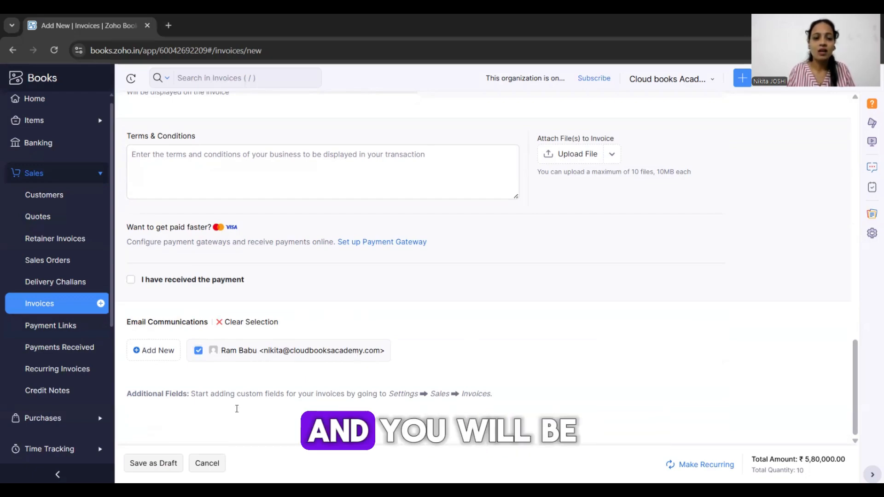
left_click(157, 464)
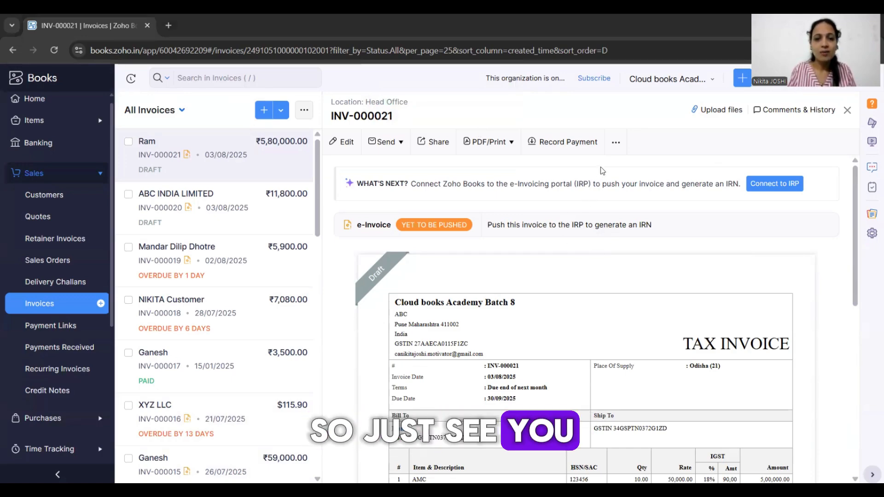
Scroll through the saved draft invoice's preview and details.
mouse_move(366, 263)
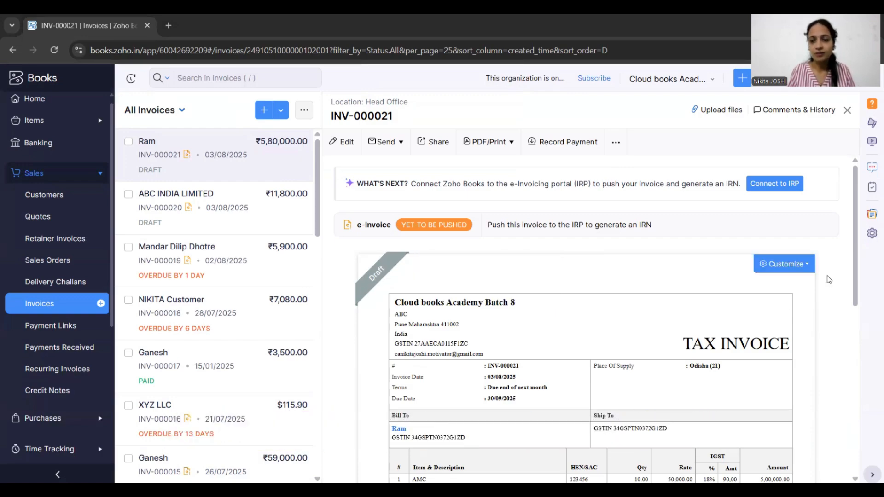
left_click_drag(855, 255, 843, 449)
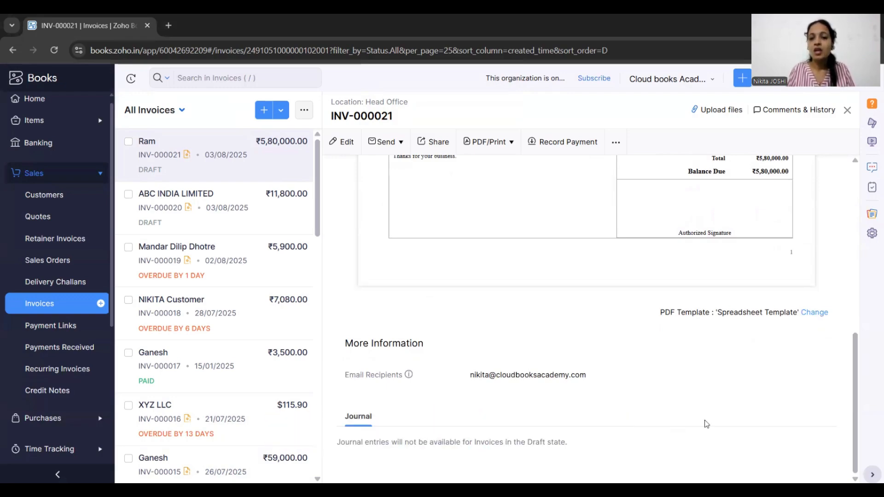
Mark the draft invoice as sent and review the journal entries it posts.
left_click_drag(858, 372, 869, 177)
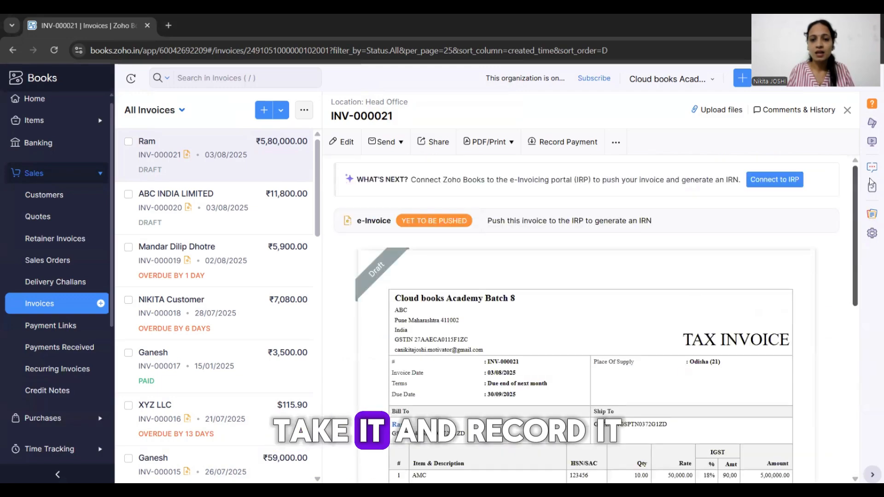
left_click(616, 143)
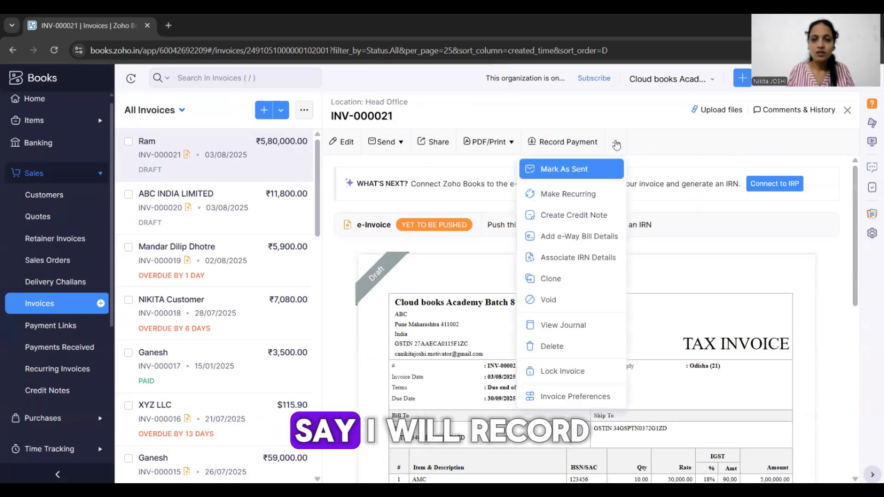
left_click(576, 169)
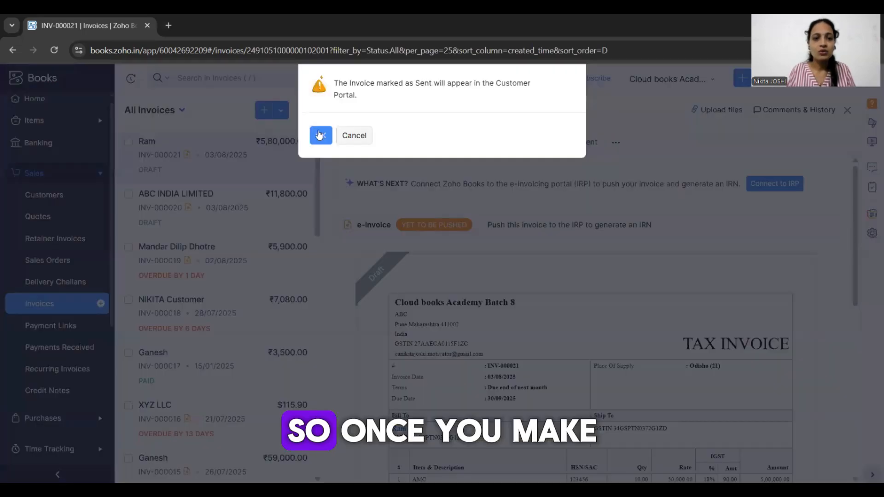
left_click(319, 137)
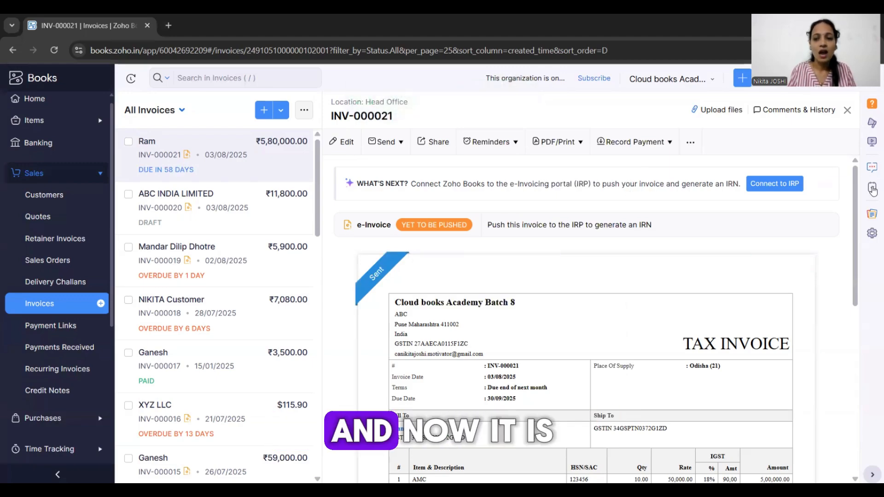
left_click_drag(855, 233, 847, 461)
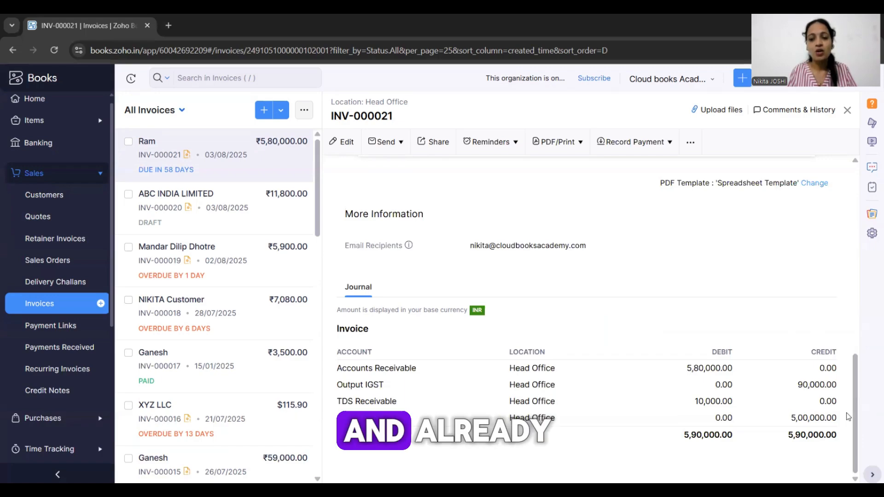
left_click_drag(848, 417, 852, 197)
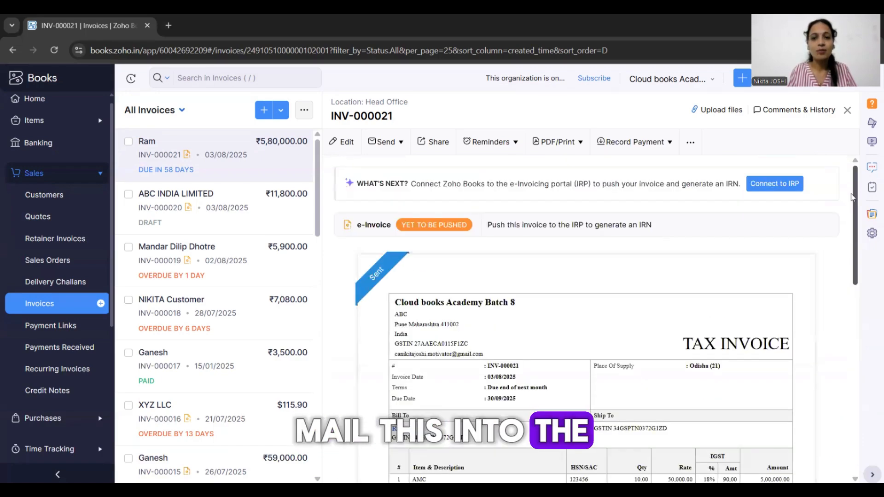